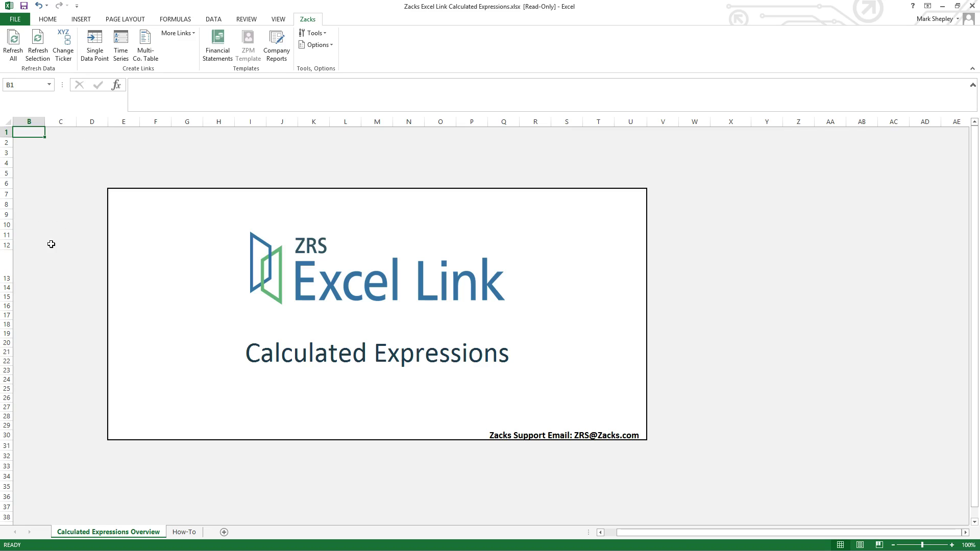
# On the How-To sheet, open a single data point link for cell D3 and show its calculation expression builder
pyautogui.click(183, 531)
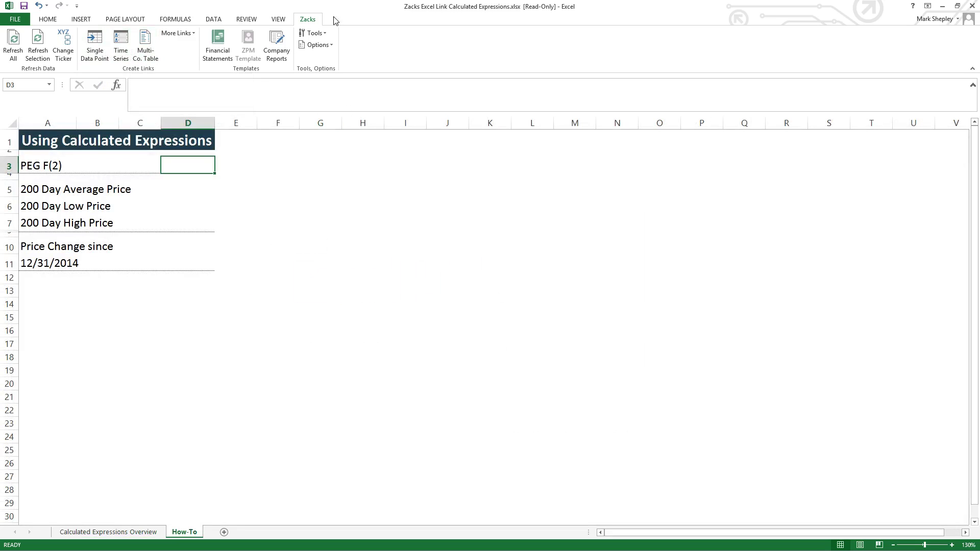
pyautogui.click(104, 46)
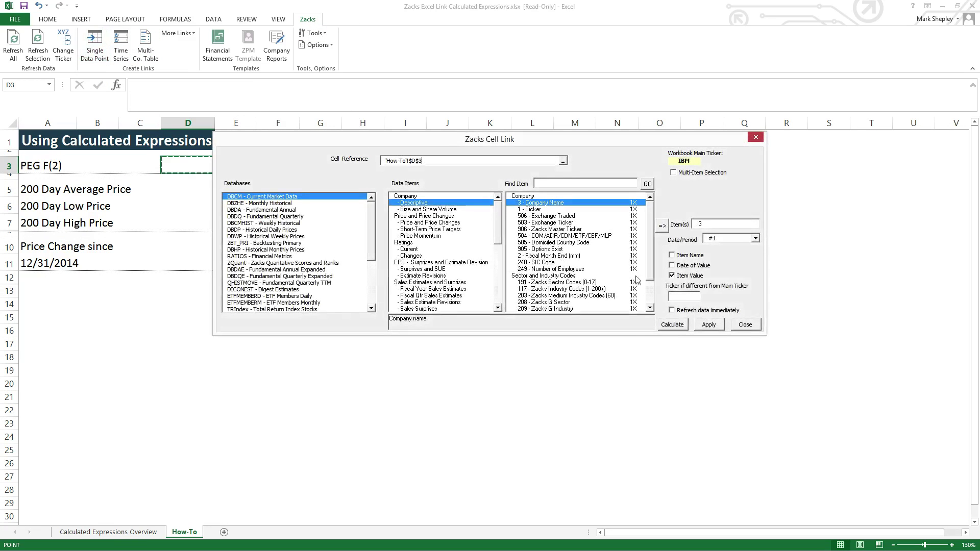
pyautogui.click(673, 325)
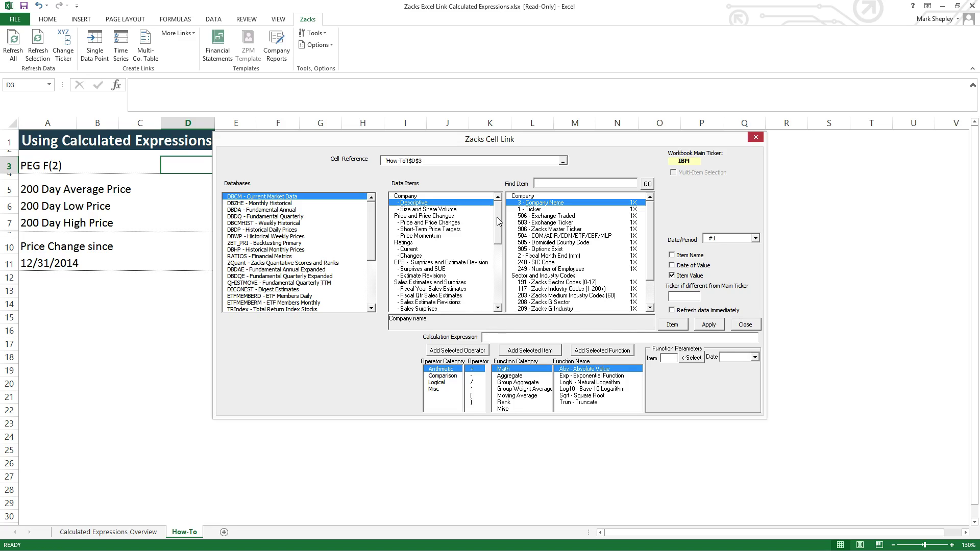
# Check the Valuation data items of the DBCM database for the P/E/G F1 item
pyautogui.moveTo(498, 224); pyautogui.dragTo(496, 274)
pyautogui.click(433, 269)
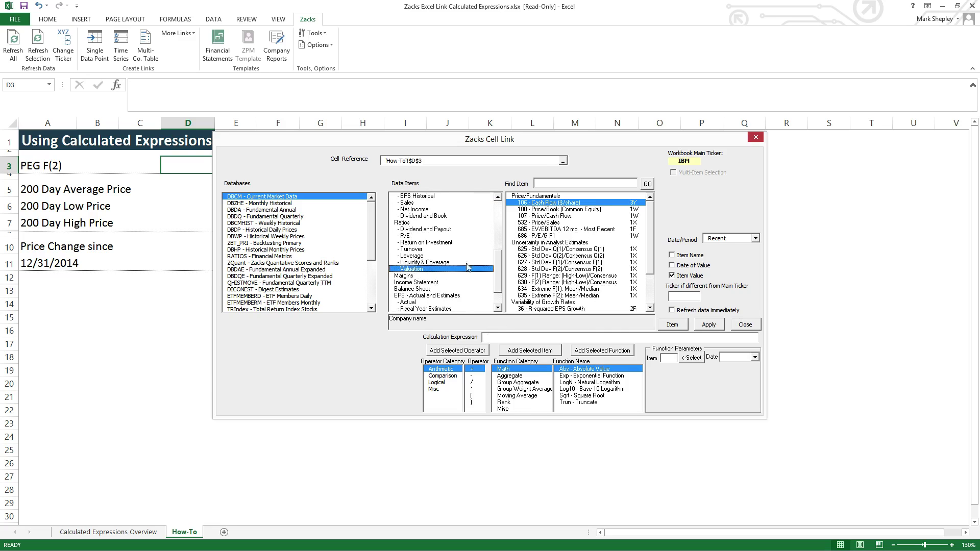
pyautogui.click(540, 236)
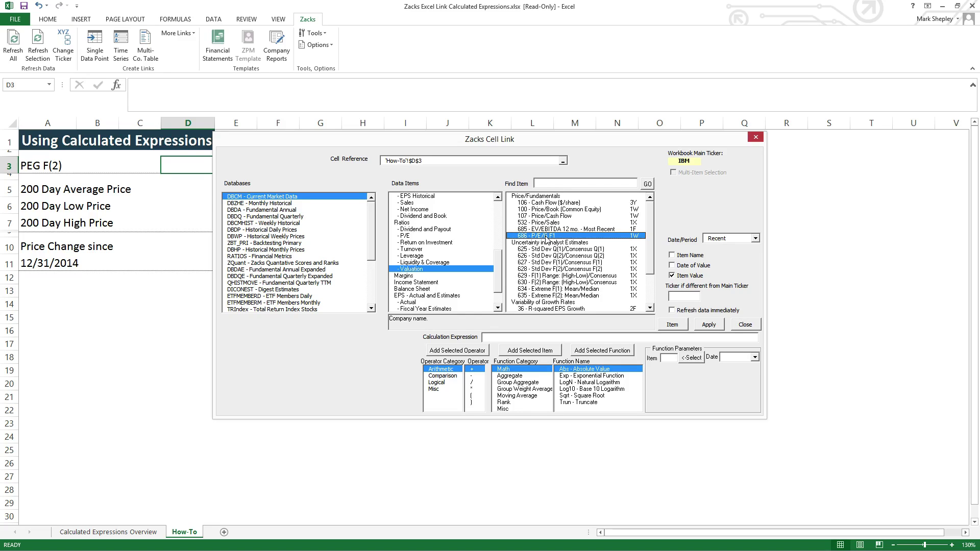
# Start the calculation expression with item 74, P/E using F(2) Estimate, followed by the division operator
pyautogui.click(406, 235)
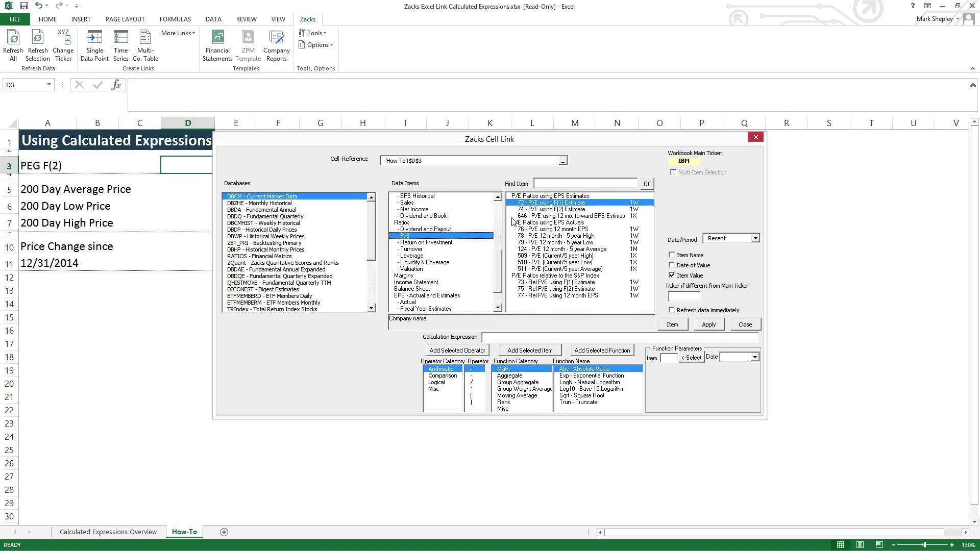
pyautogui.click(550, 211)
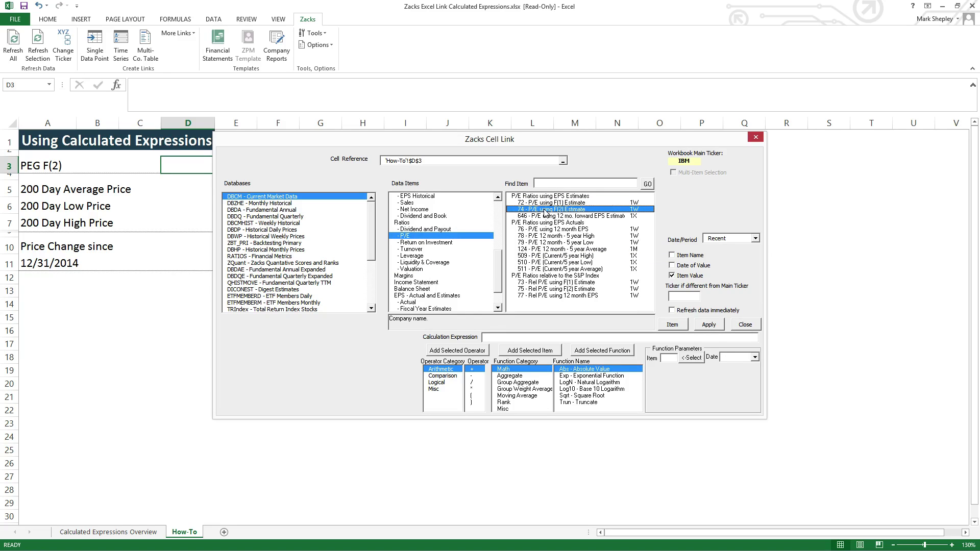
pyautogui.moveTo(501, 338); pyautogui.dragTo(476, 339)
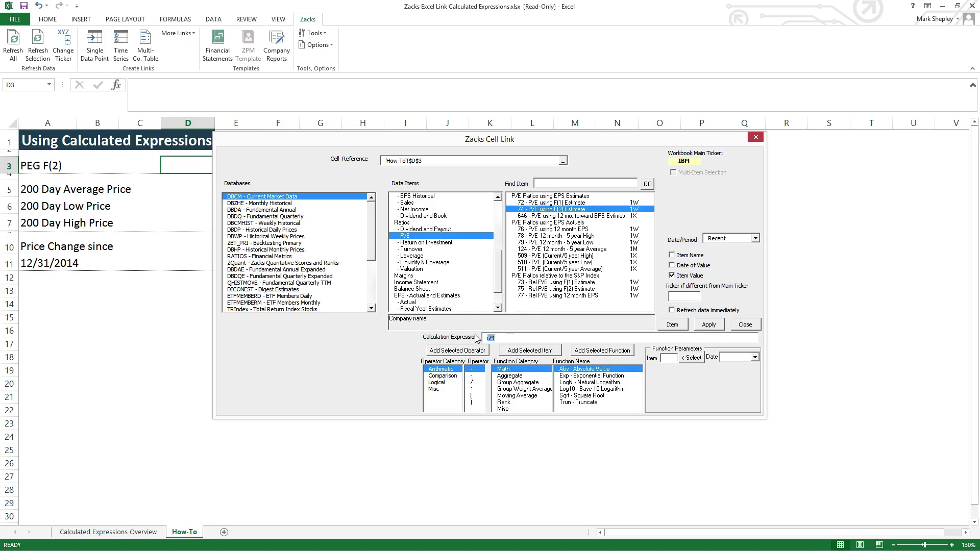
pyautogui.click(502, 339)
pyautogui.press('BackSpace')
pyautogui.click(475, 382)
pyautogui.doubleClick(478, 387)
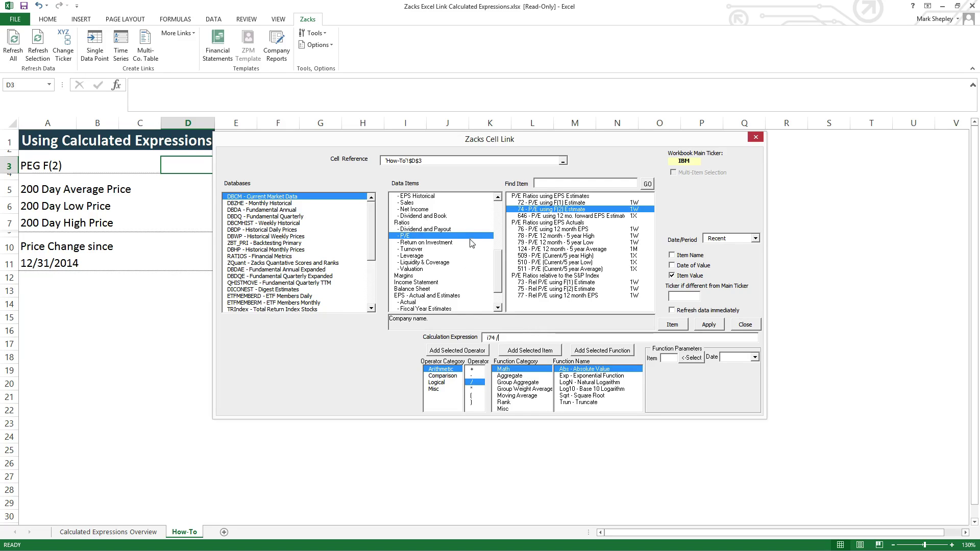
# Add item 68, Next 3-5 Years Est EPS Growth, from the EPS Projected items as the expression's divisor
pyautogui.scroll(3, 498, 267)
pyautogui.click(411, 242)
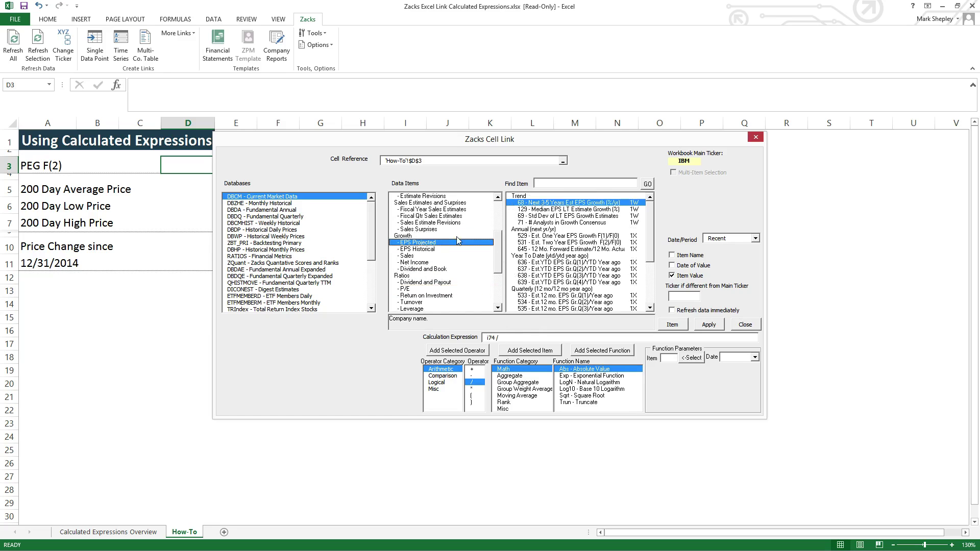
pyautogui.doubleClick(567, 204)
pyautogui.moveTo(516, 338); pyautogui.dragTo(485, 340)
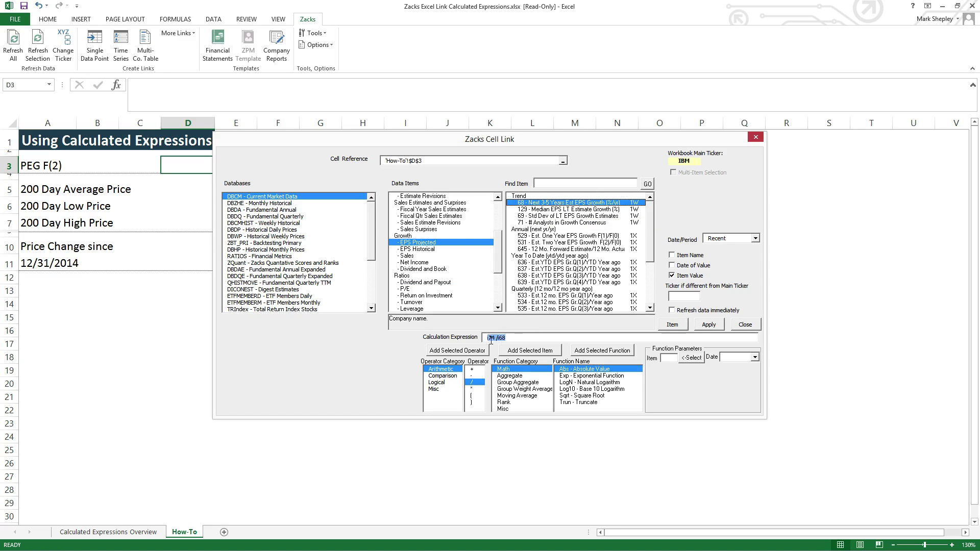
pyautogui.click(518, 339)
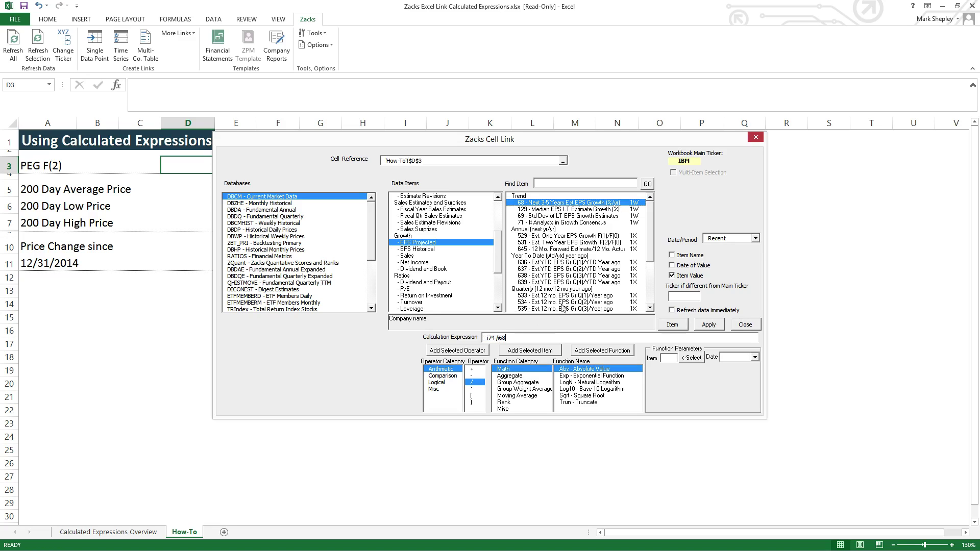
# Set the link's ticker to AAPL, apply the expression to D3, close the link dialog and update the Zacks data
pyautogui.click(693, 297)
pyautogui.write('AAPL')
pyautogui.click(712, 326)
pyautogui.click(744, 324)
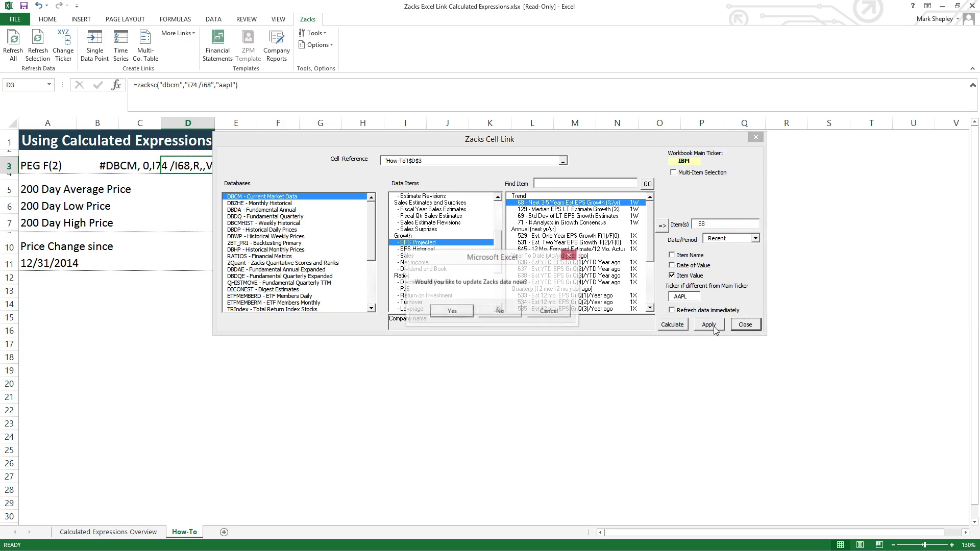
pyautogui.click(454, 314)
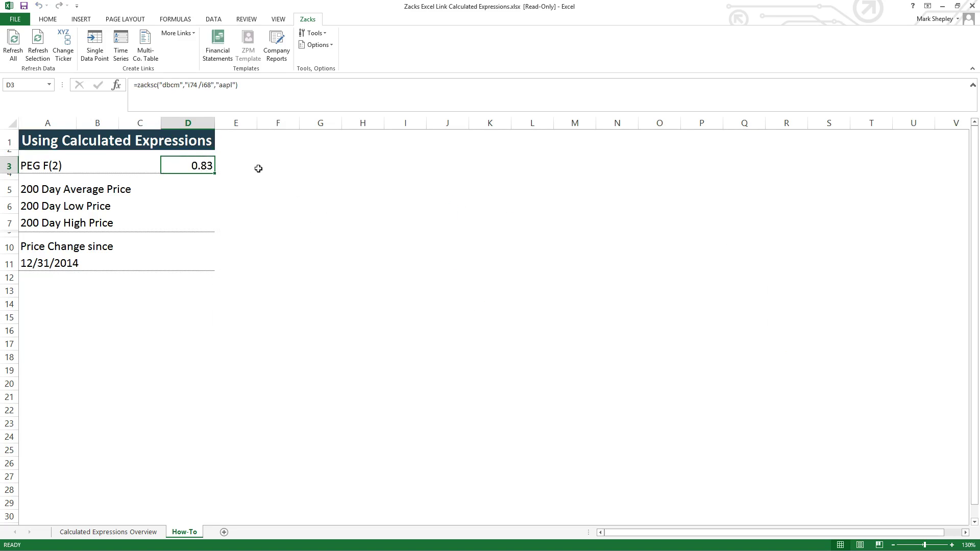
pyautogui.click(235, 159)
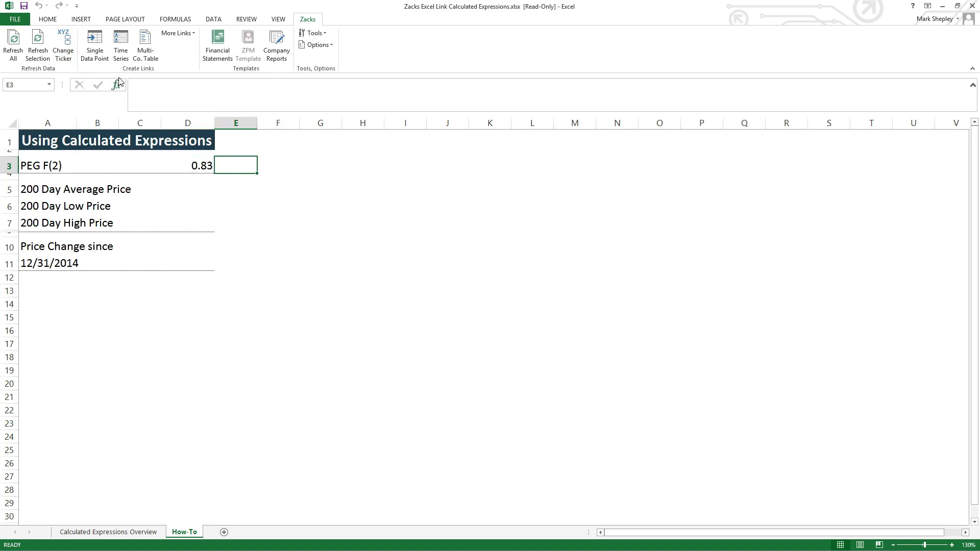
pyautogui.click(67, 44)
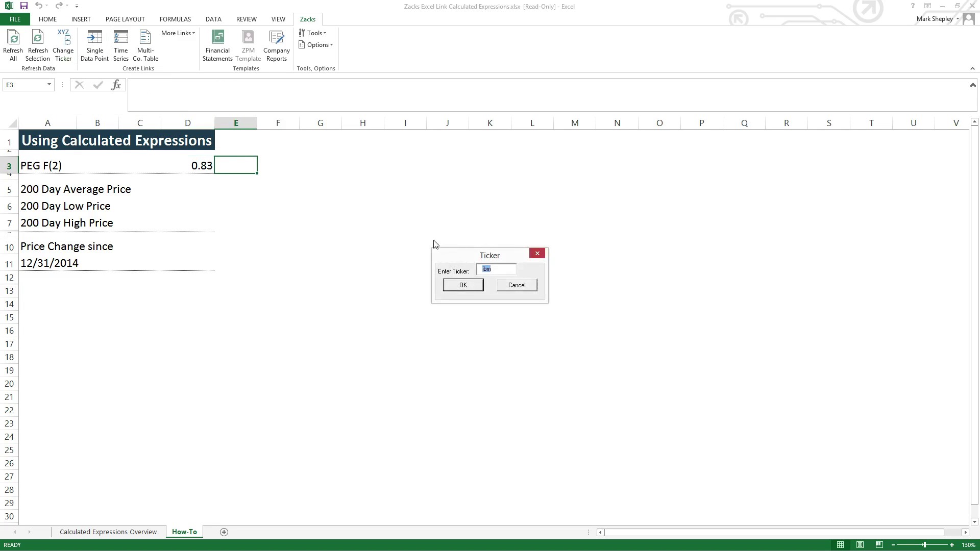
pyautogui.click(517, 285)
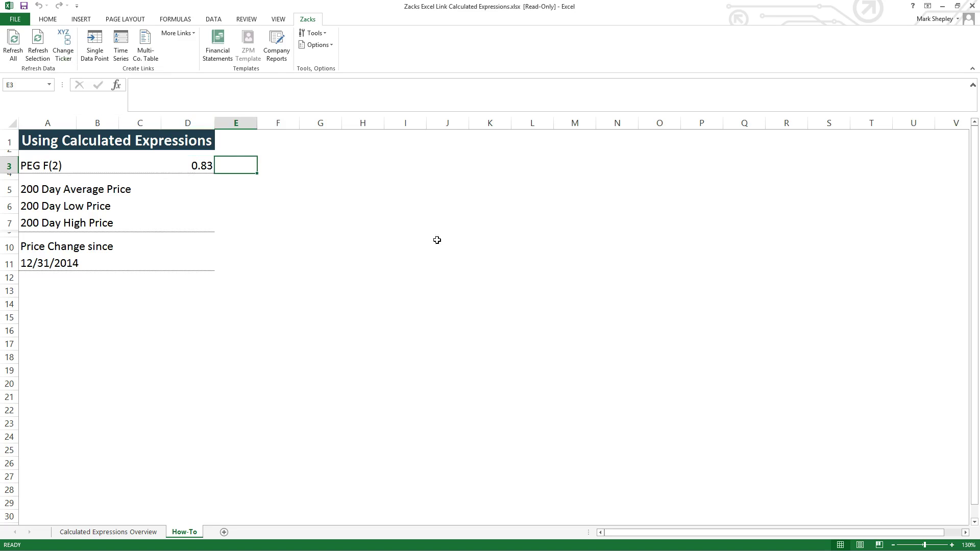
# Open a single data point link for D5 in expression mode, using DBDP - Historical Daily Prices and its Price and Volume Data items
pyautogui.click(209, 187)
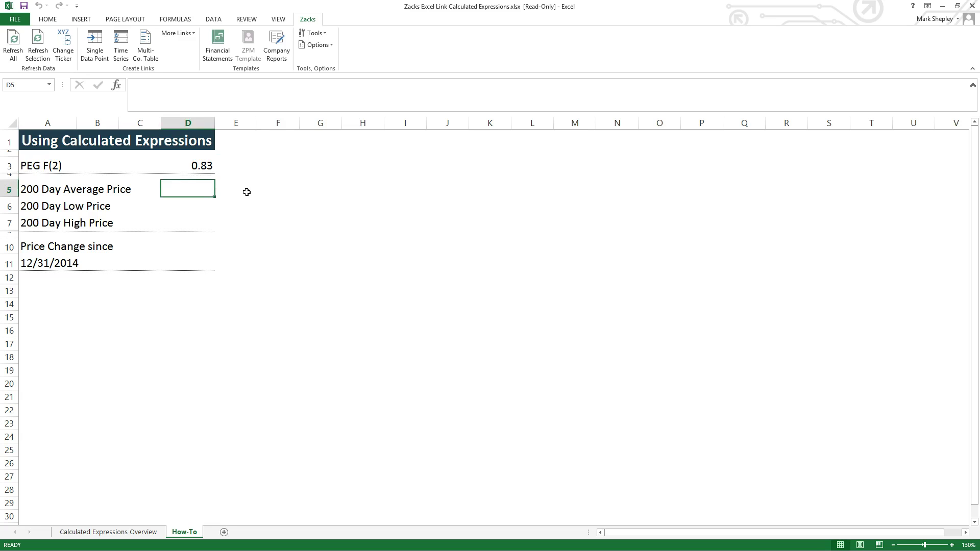
pyautogui.click(95, 53)
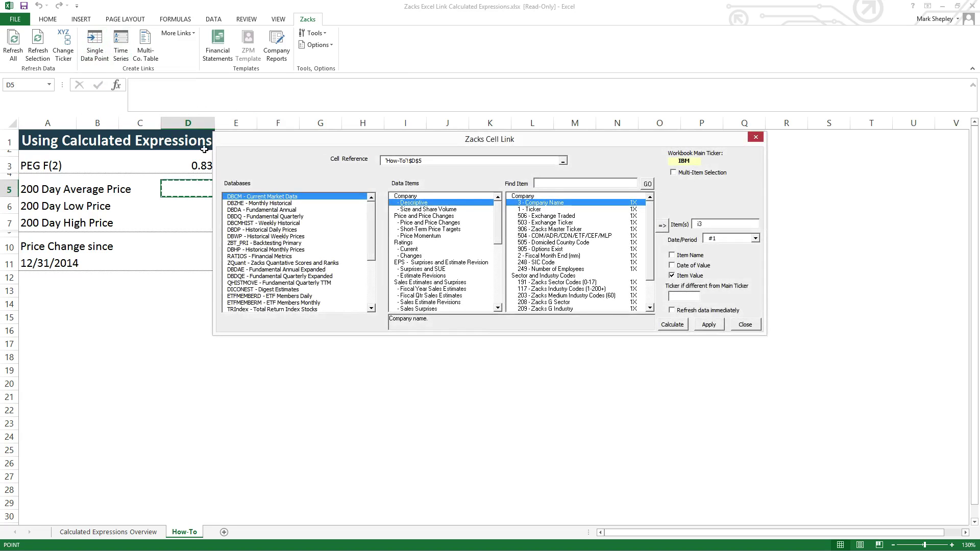
pyautogui.click(245, 230)
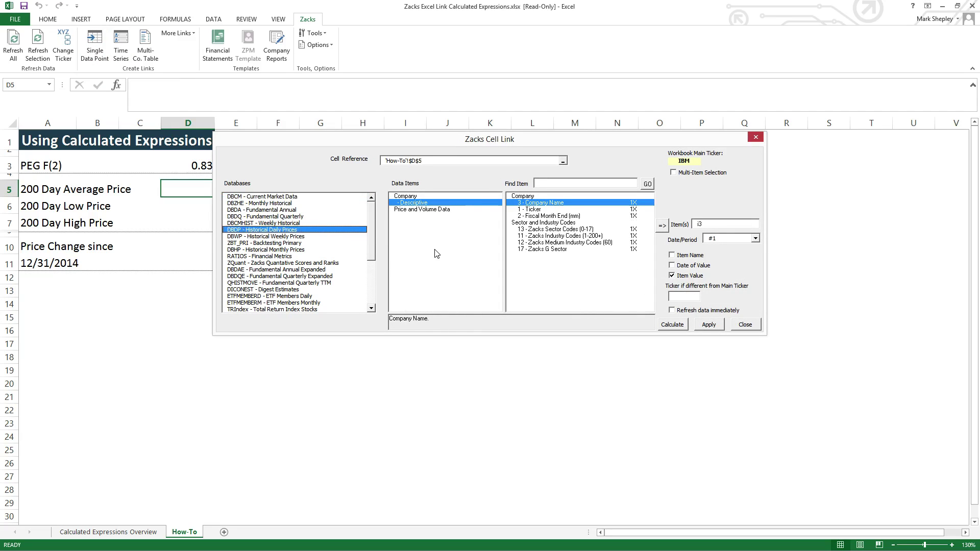
pyautogui.click(428, 210)
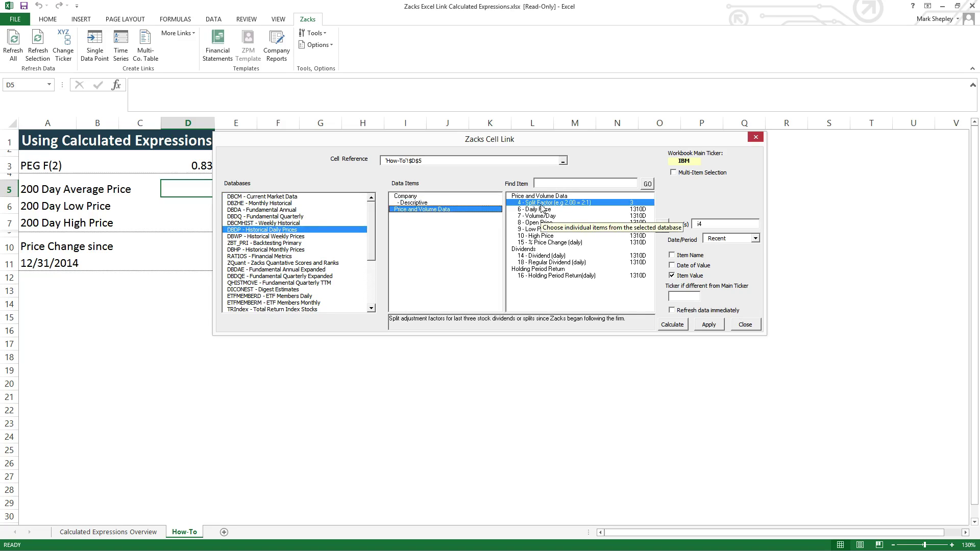
pyautogui.click(672, 325)
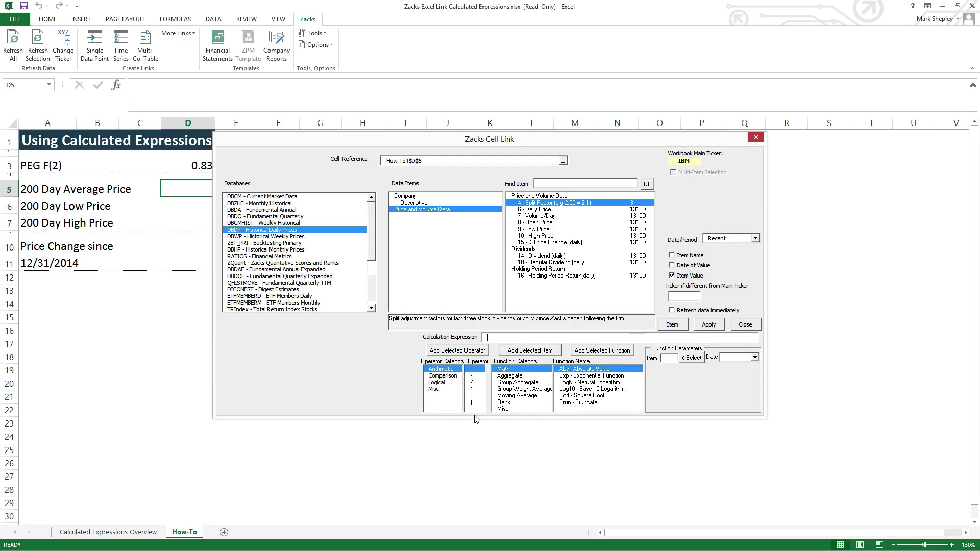
# Choose the MovingMean function from the Moving Average category and set its item to 6, Daily Price
pyautogui.click(516, 396)
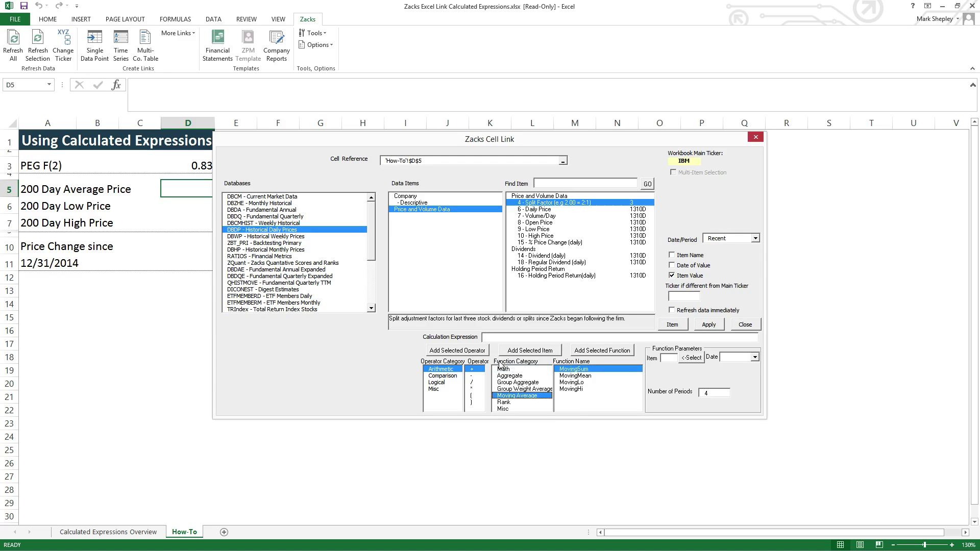
pyautogui.click(576, 377)
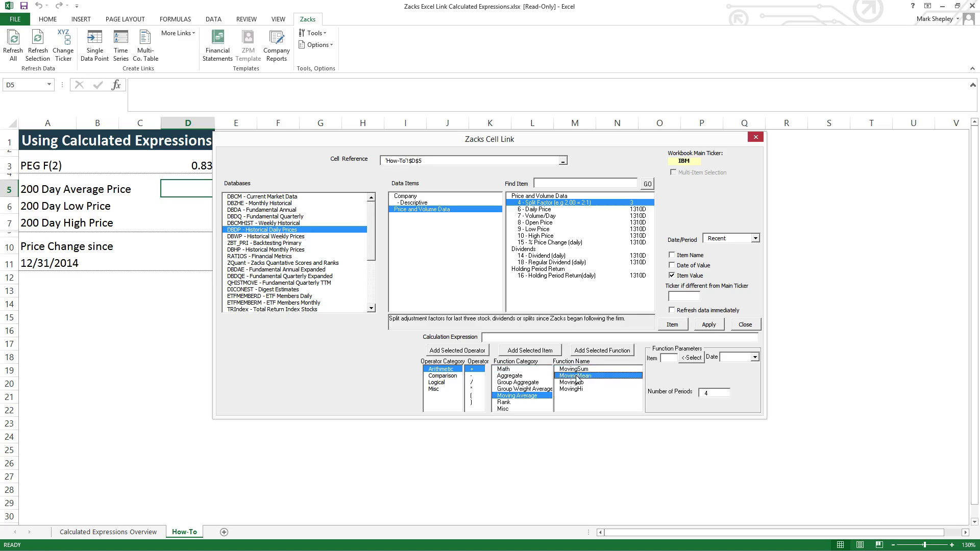
pyautogui.click(668, 358)
pyautogui.click(540, 210)
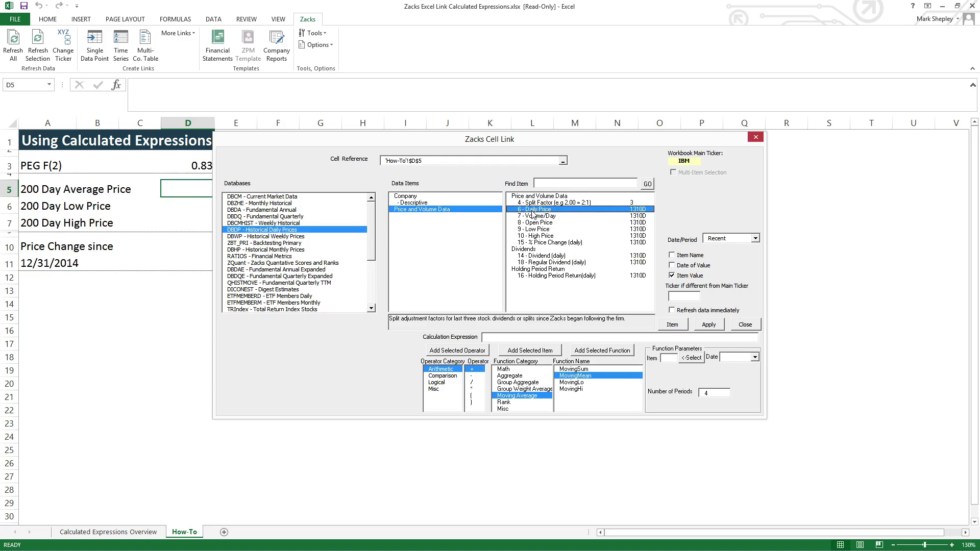
pyautogui.click(669, 358)
pyautogui.write('6')
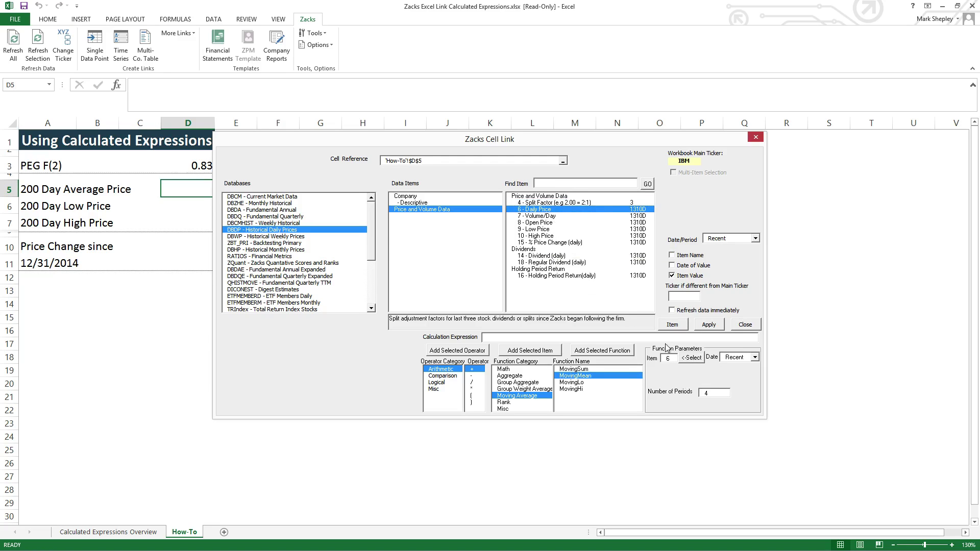
# Keep the function date as Recent, set the number of periods to 200 and add the function to the calculation expression
pyautogui.click(754, 358)
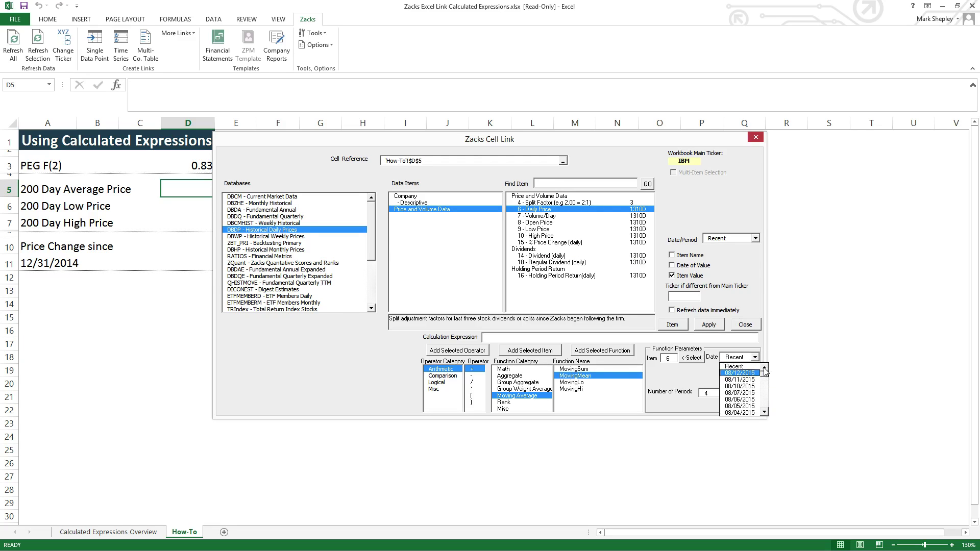
pyautogui.click(737, 367)
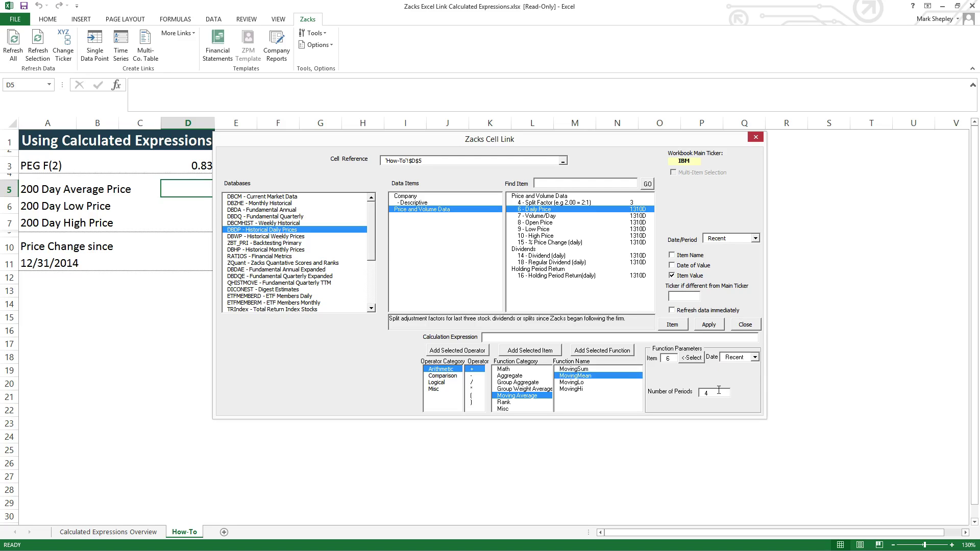
pyautogui.press('Tab')
pyautogui.write('20')
pyautogui.click(598, 352)
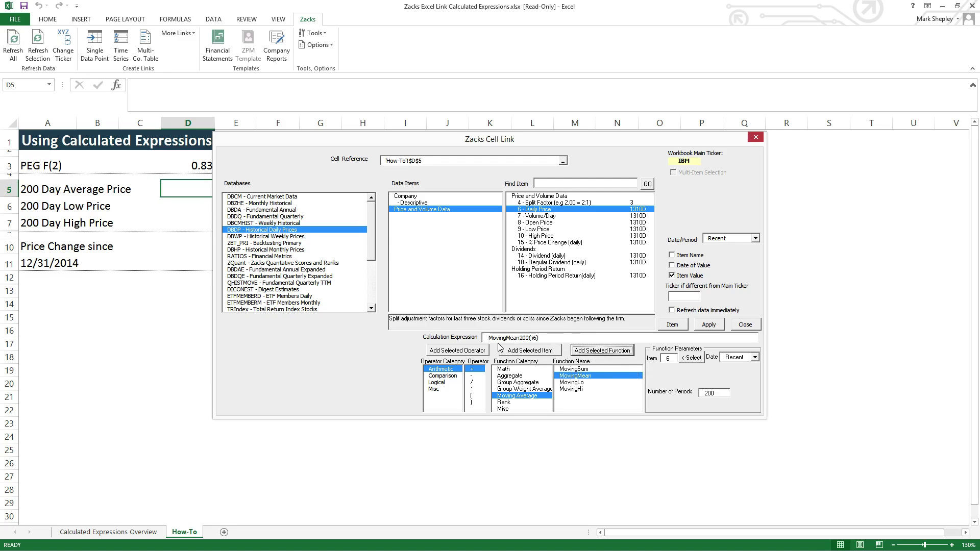
# Set the ticker to AAPL, apply the 200-period moving mean to D5, close the link dialog and update the Zacks data
pyautogui.doubleClick(535, 338)
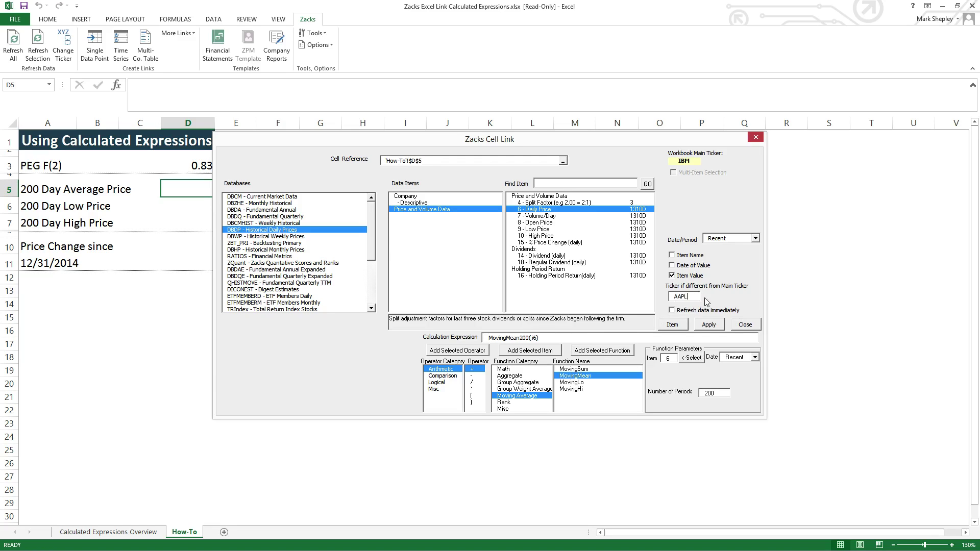
pyautogui.click(709, 324)
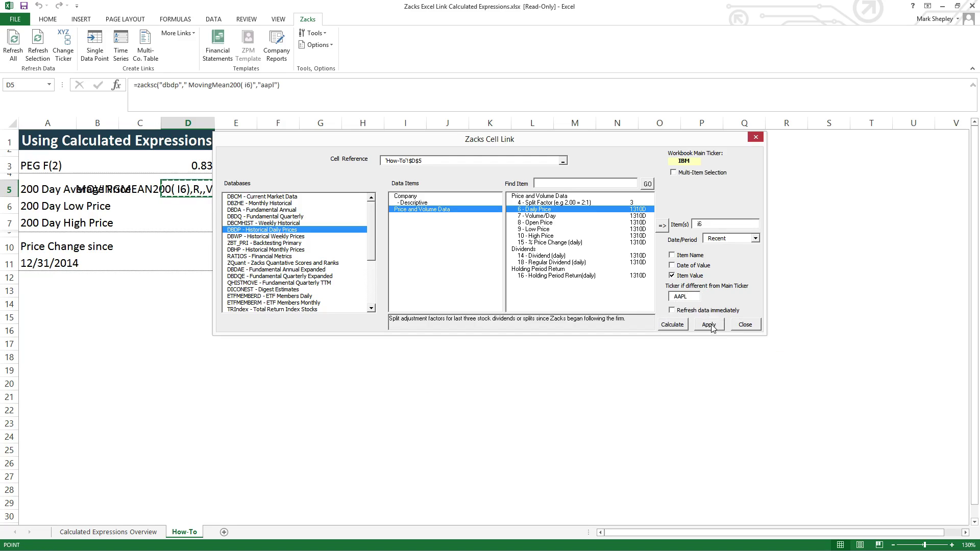
pyautogui.click(745, 325)
pyautogui.click(458, 312)
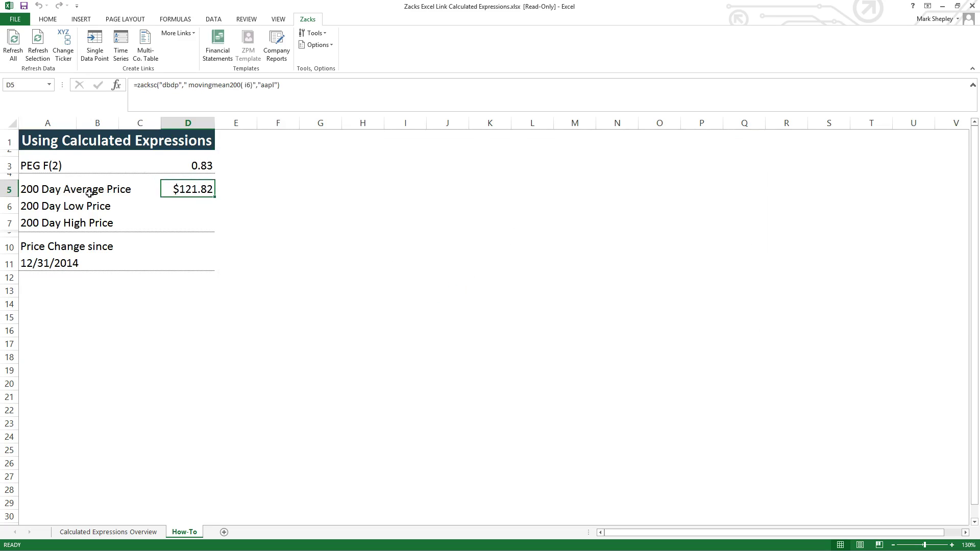
# Fill the D5 formula down through D7 and change the function in D6 to movinglo200 for the 200-day low price
pyautogui.moveTo(217, 197); pyautogui.dragTo(212, 223)
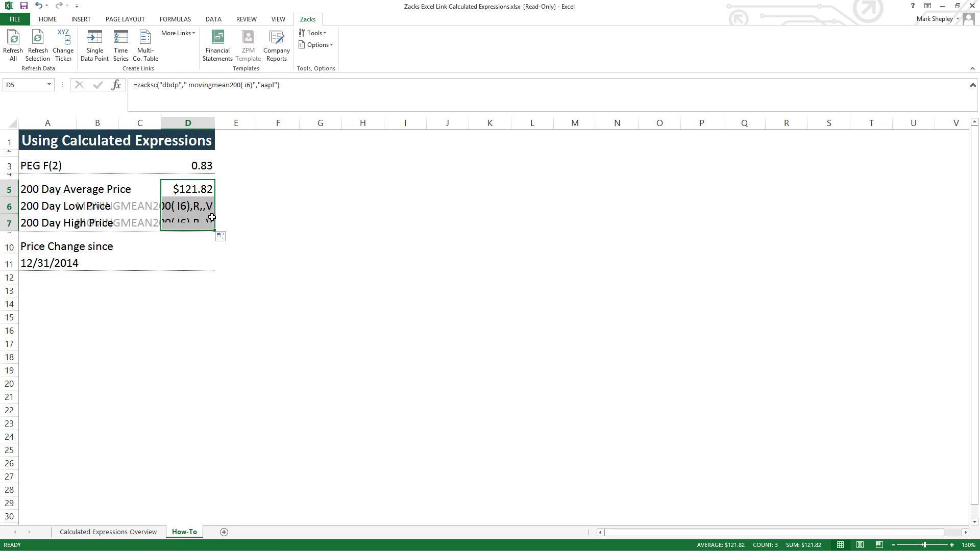
pyautogui.click(202, 206)
pyautogui.click(230, 87)
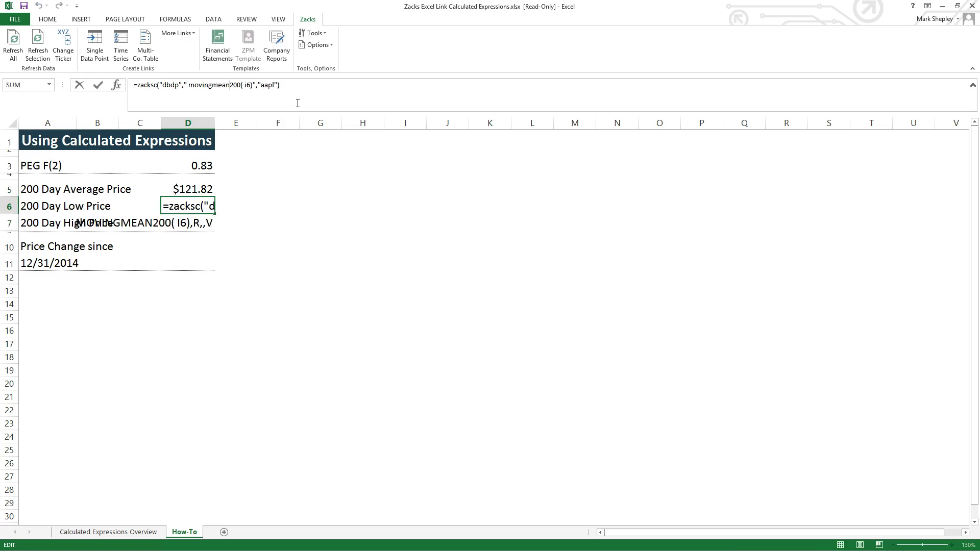
pyautogui.press('BackSpace')
pyautogui.press('BackSpace')
pyautogui.press('BackSpace')
pyautogui.press('BackSpace')
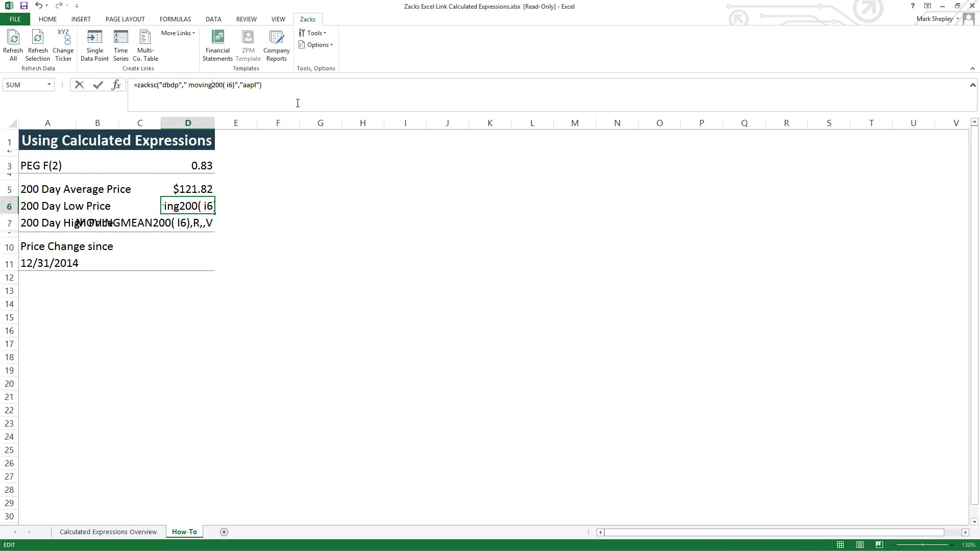
pyautogui.write('lo')
pyautogui.press('Return')
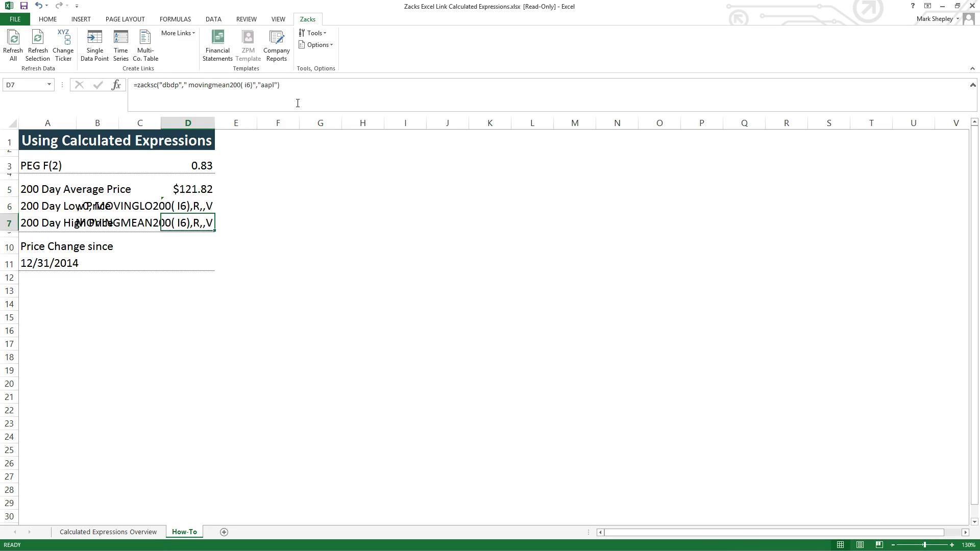
# Change the function in D7 to movinghi200 and refresh the Zacks data for D6:D7 only
pyautogui.click(230, 85)
pyautogui.press('BackSpace')
pyautogui.press('BackSpace')
pyautogui.press('BackSpace')
pyautogui.press('BackSpace')
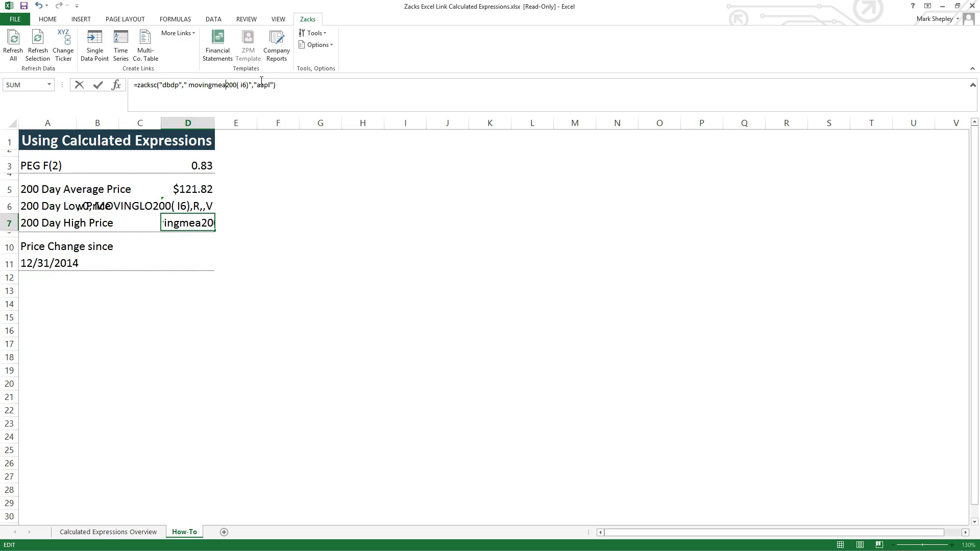
pyautogui.write('hi')
pyautogui.press('Return')
pyautogui.moveTo(193, 207); pyautogui.dragTo(193, 223)
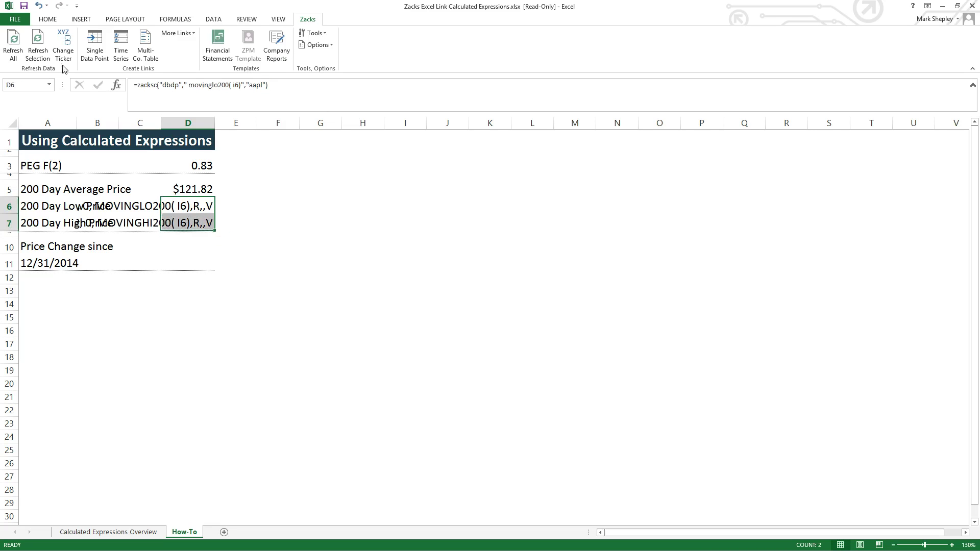
pyautogui.click(38, 51)
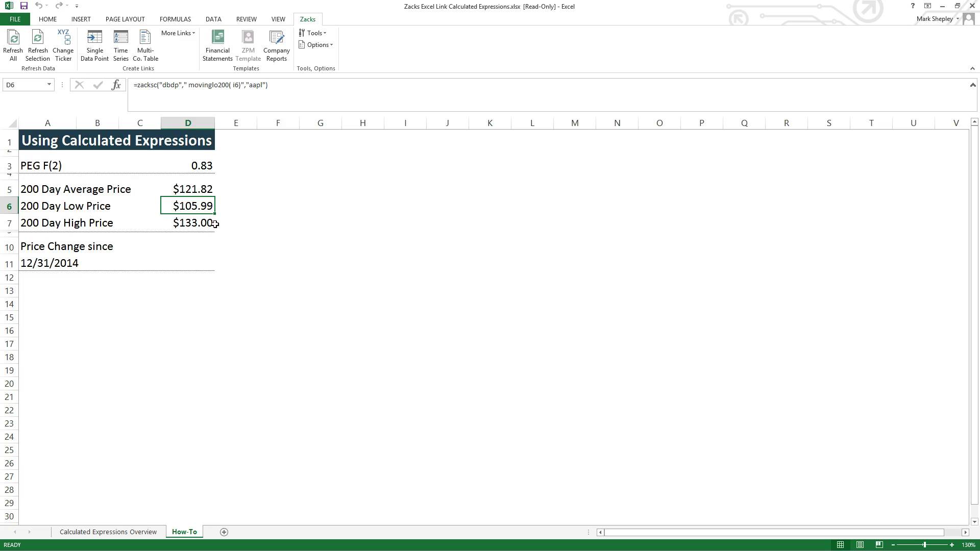
# Open a single data point link for D10 in expression mode, using DBDP - Historical Daily Prices and its Price and Volume Data items
pyautogui.click(196, 248)
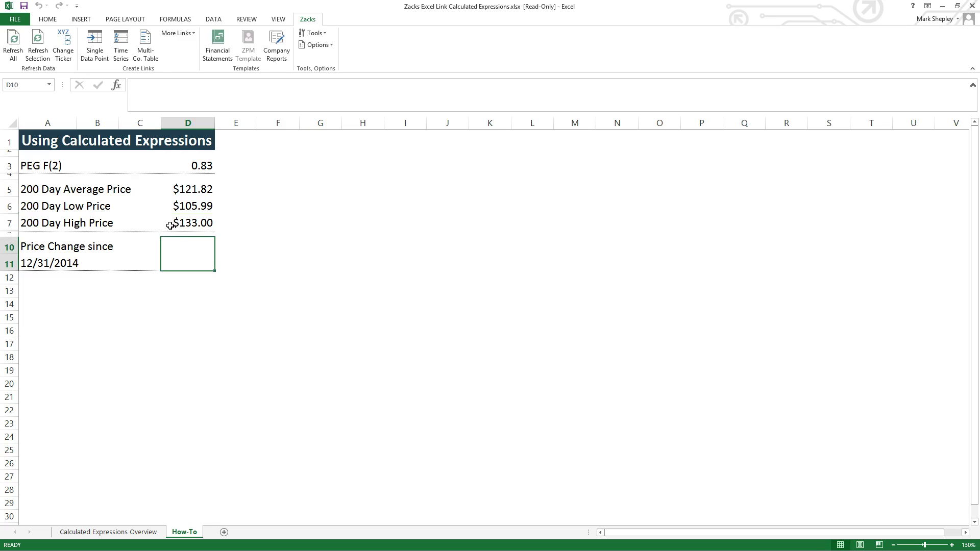
pyautogui.click(95, 45)
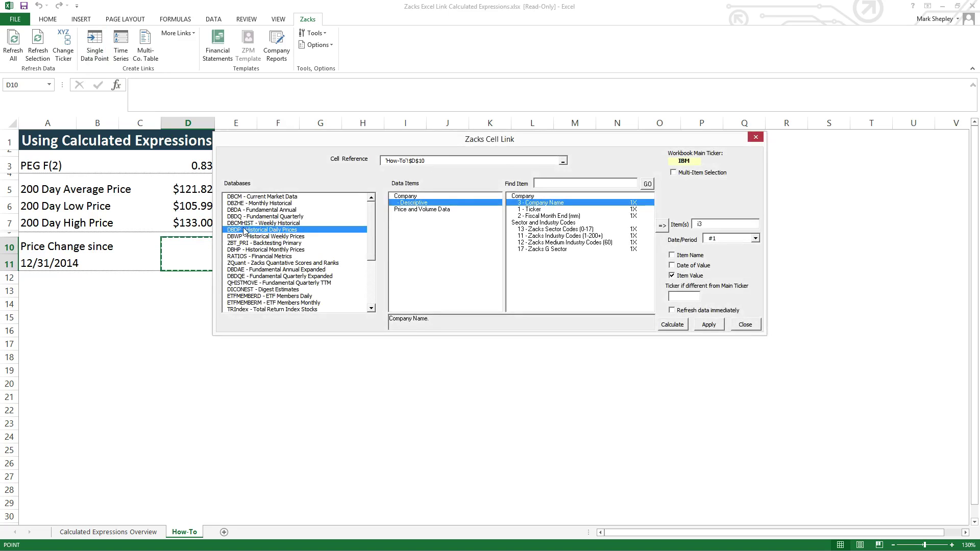
pyautogui.click(401, 209)
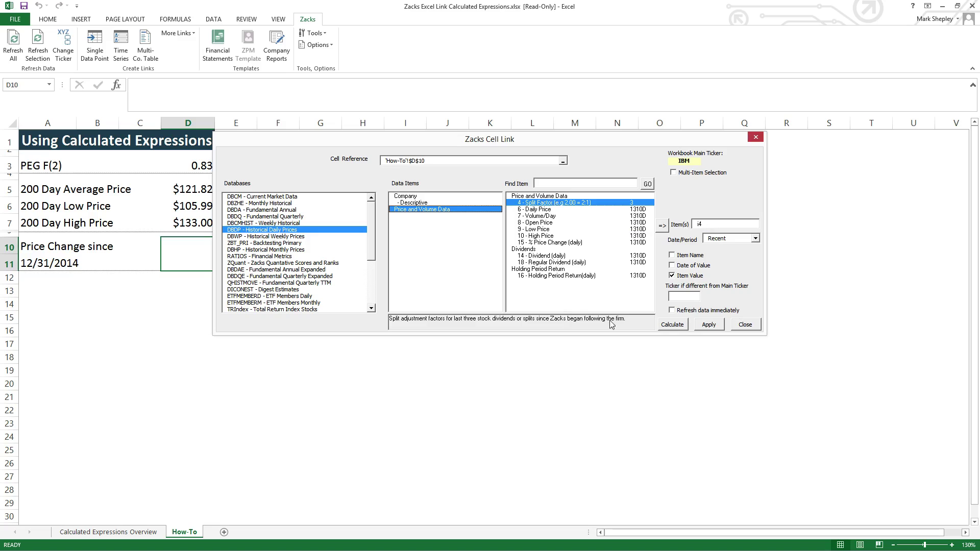
pyautogui.click(673, 326)
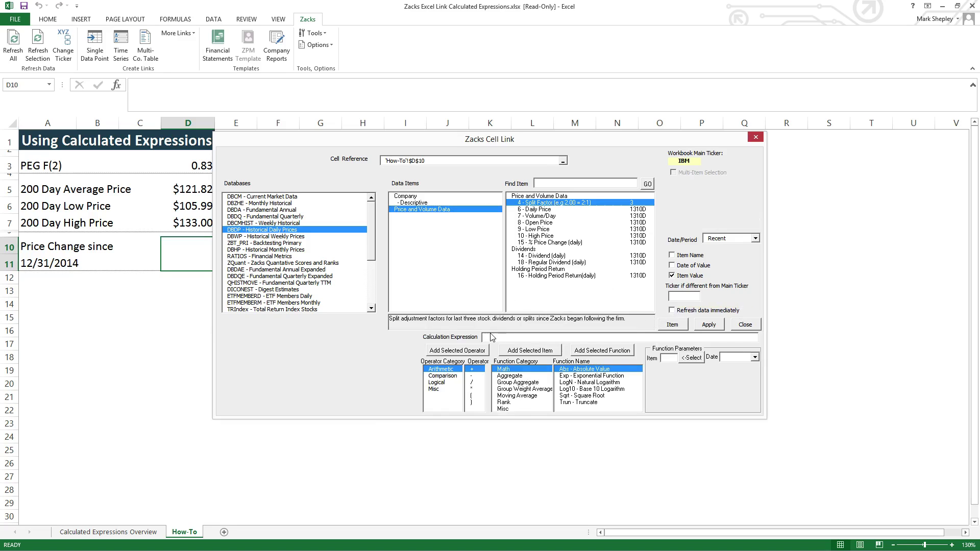
# Start the calculation expression with item 6, Daily Price, followed by the division operator
pyautogui.click(535, 211)
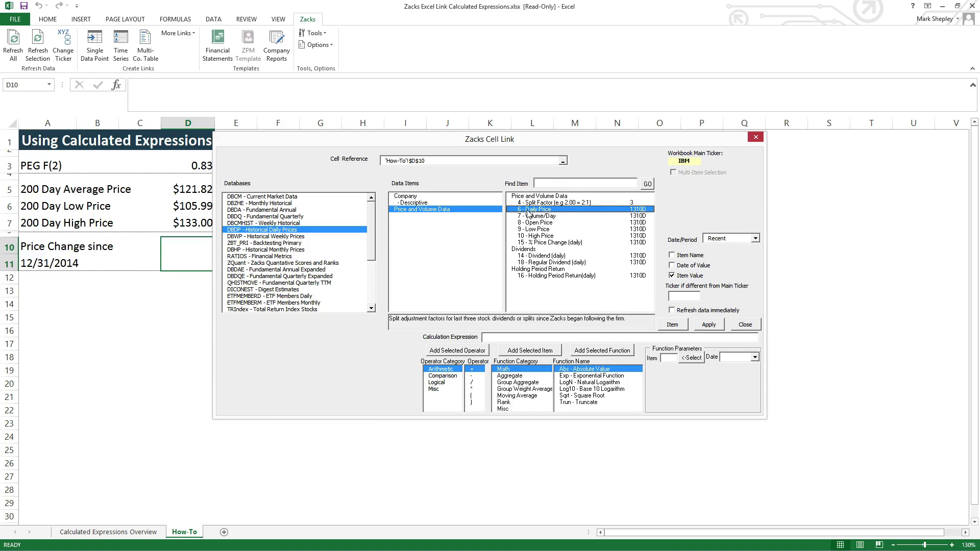
pyautogui.doubleClick(540, 211)
pyautogui.write('/')
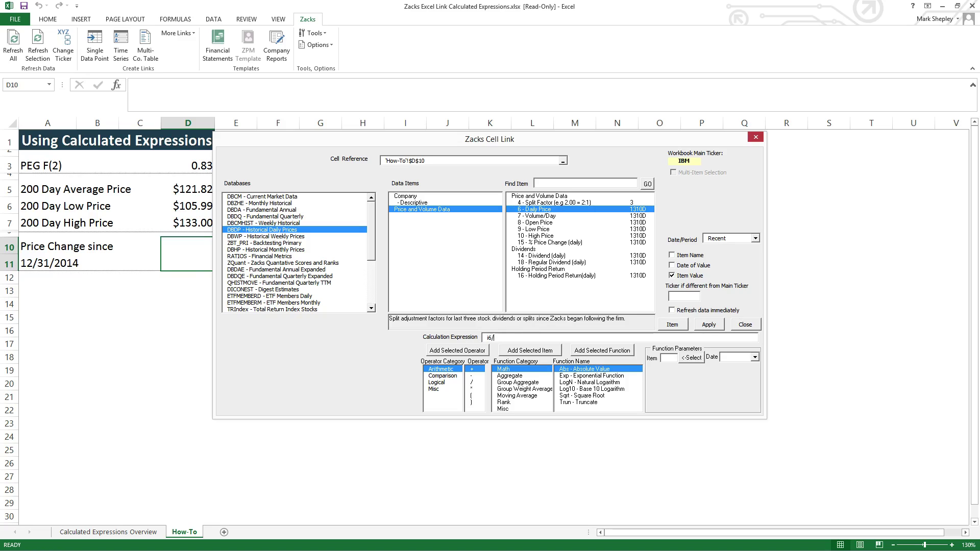
pyautogui.click(474, 383)
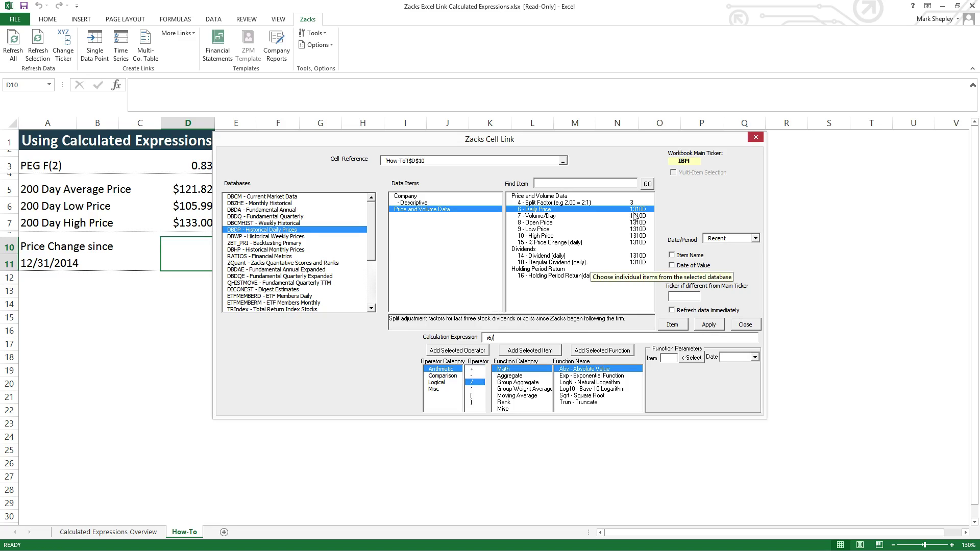
# Set the date to 12/31/2014 and add item 6, Daily Price, as the divisor in the calculation expression
pyautogui.click(513, 335)
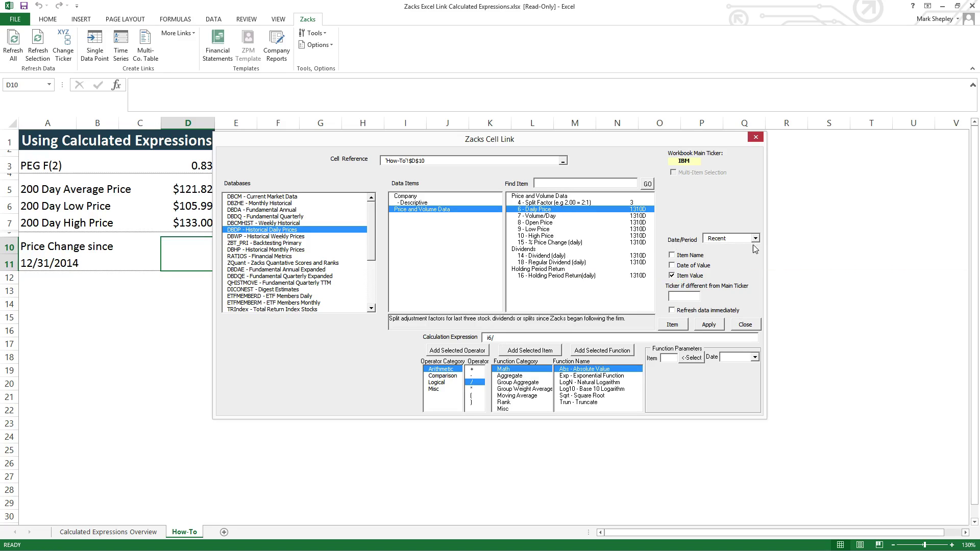
pyautogui.click(757, 239)
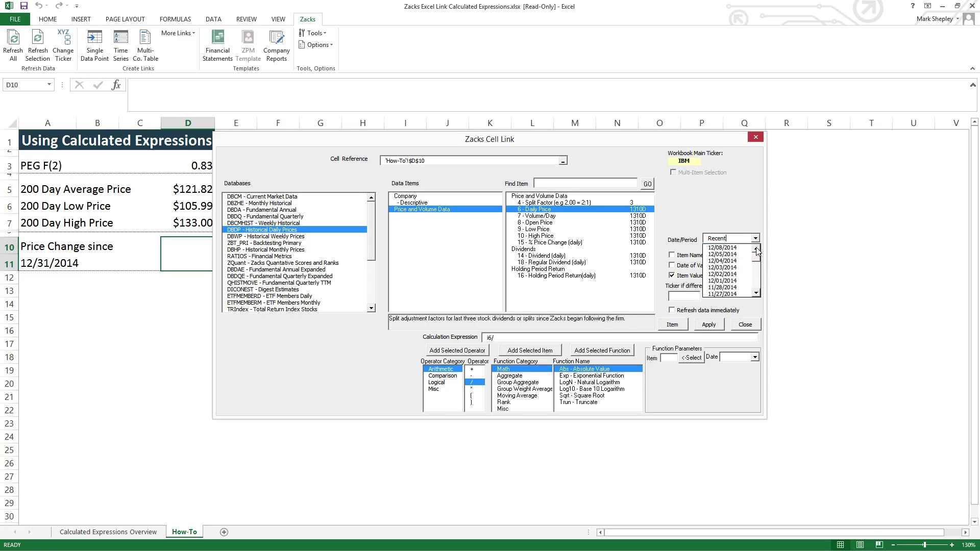
pyautogui.scroll(-10, 757, 250)
pyautogui.scroll(2, 757, 250)
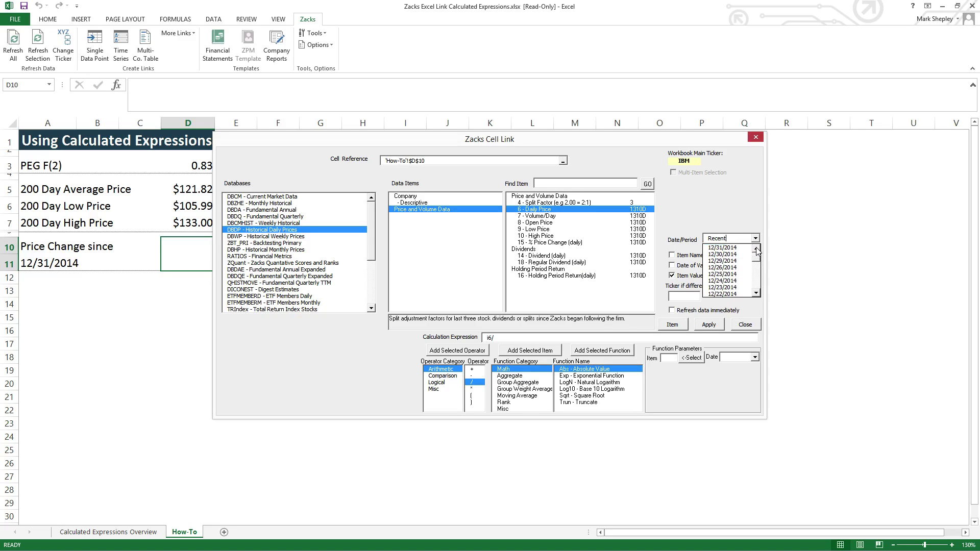
pyautogui.click(723, 248)
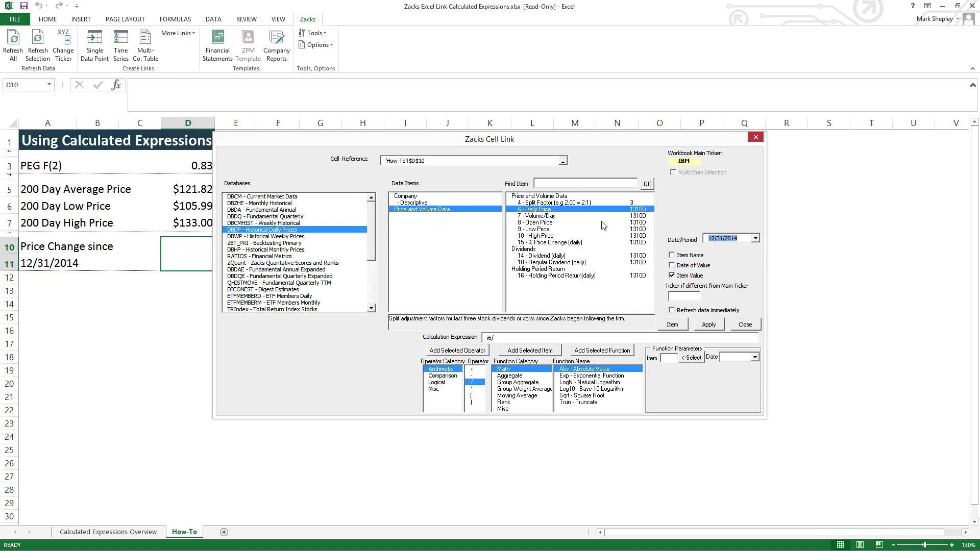
pyautogui.doubleClick(544, 213)
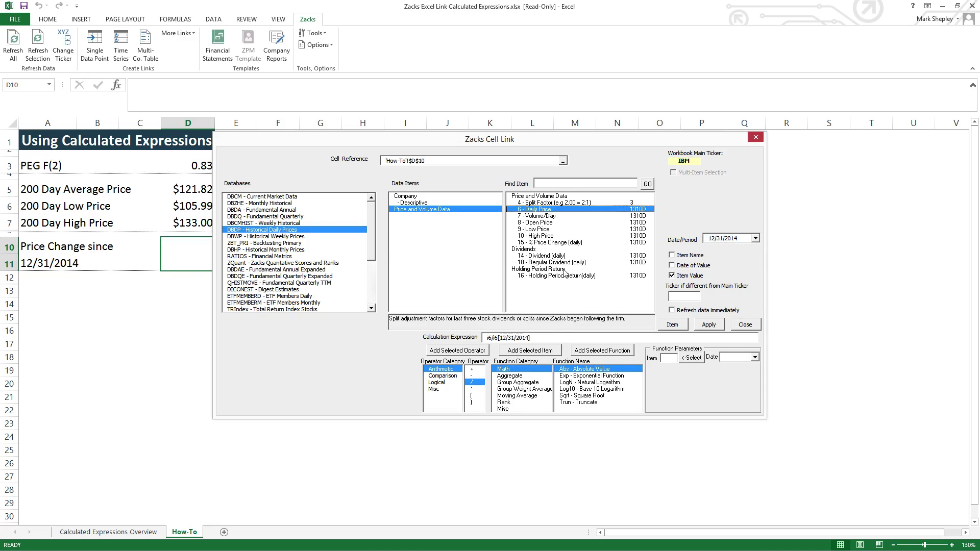
# Append -1 after the [12/31/2014] date in the calculation expression and set the ticker to AAPL
pyautogui.click(494, 339)
pyautogui.moveTo(501, 341); pyautogui.dragTo(530, 337)
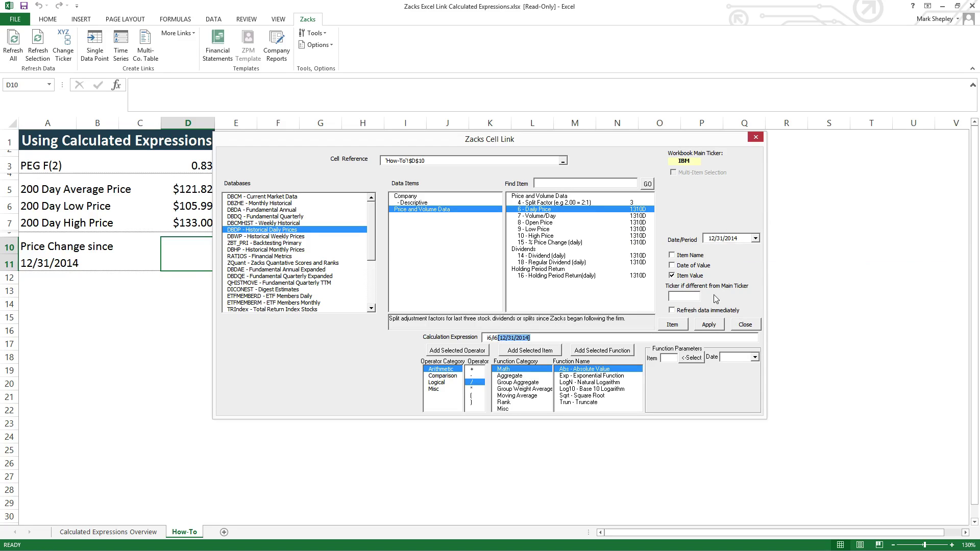
pyautogui.click(633, 337)
pyautogui.write('-1')
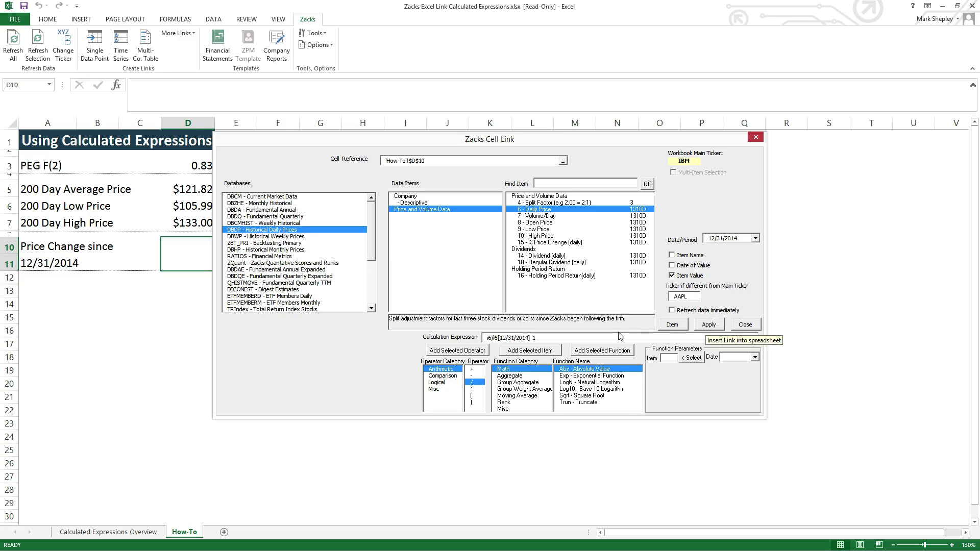
# Insert the price-change link into D10 with updated Zacks data, and return to the Calculated Expressions Overview sheet
pyautogui.click(706, 327)
pyautogui.click(743, 328)
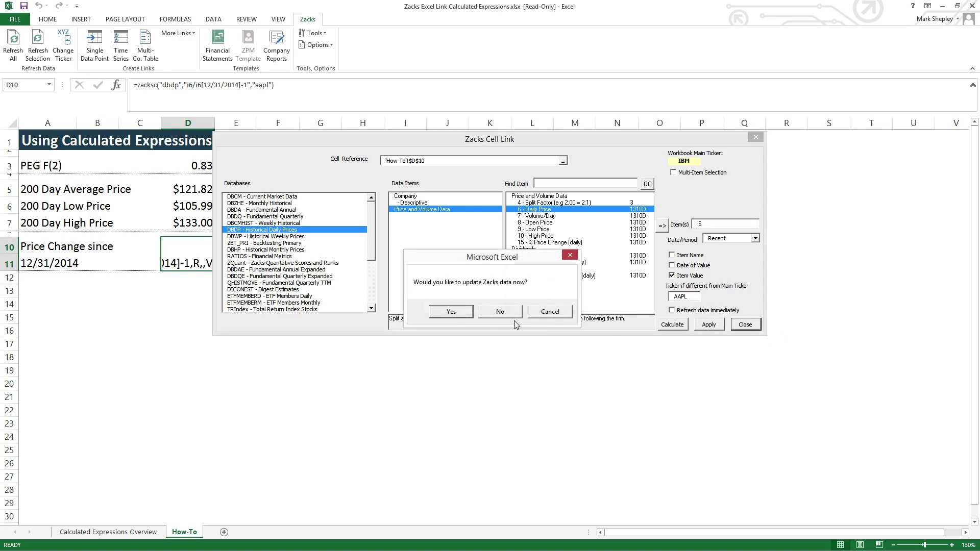
pyautogui.click(467, 312)
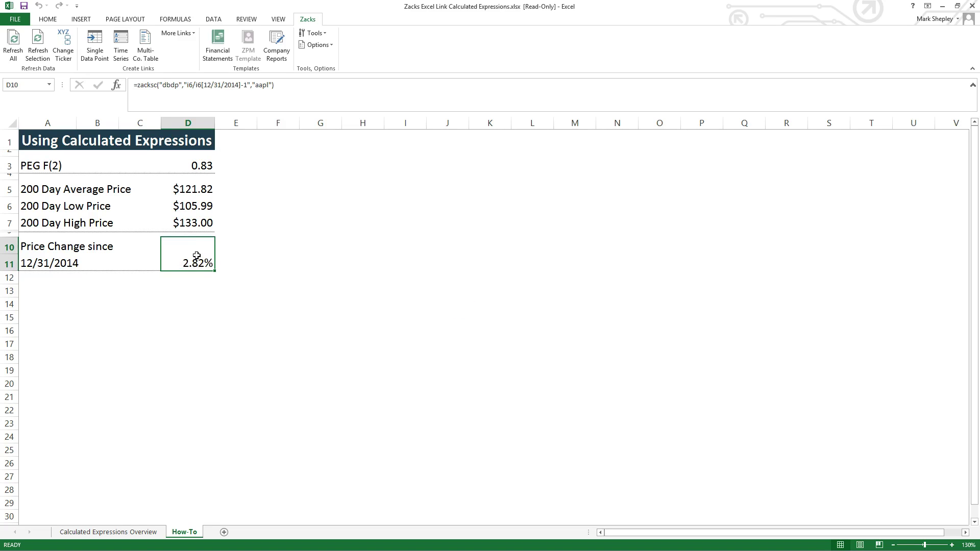
pyautogui.click(105, 532)
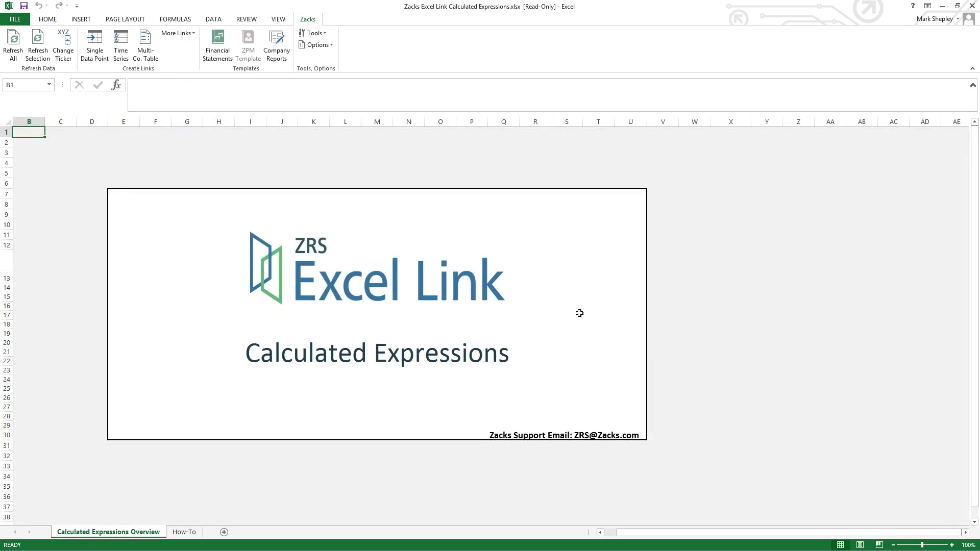